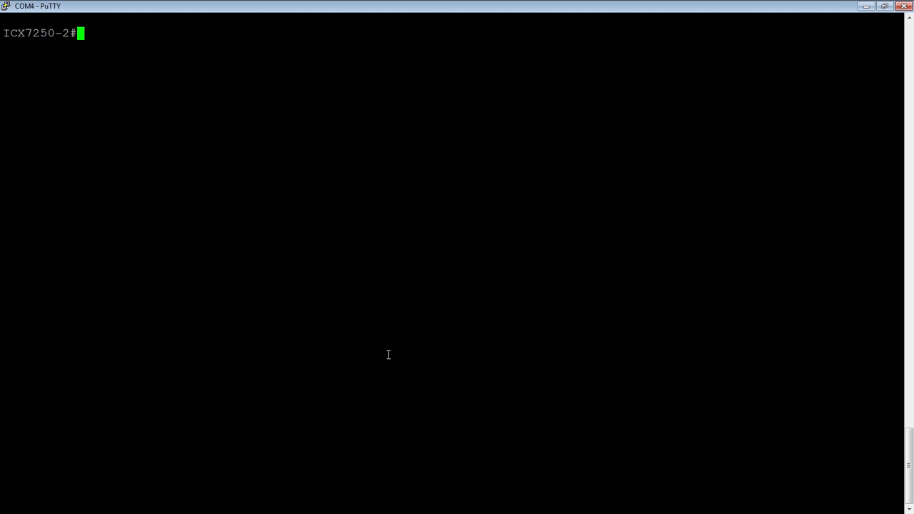
type("config t")
Step: Configure port 1/1/11 with link-error-disable threshold 3, sampling 60, shutoff 300
key("Return")
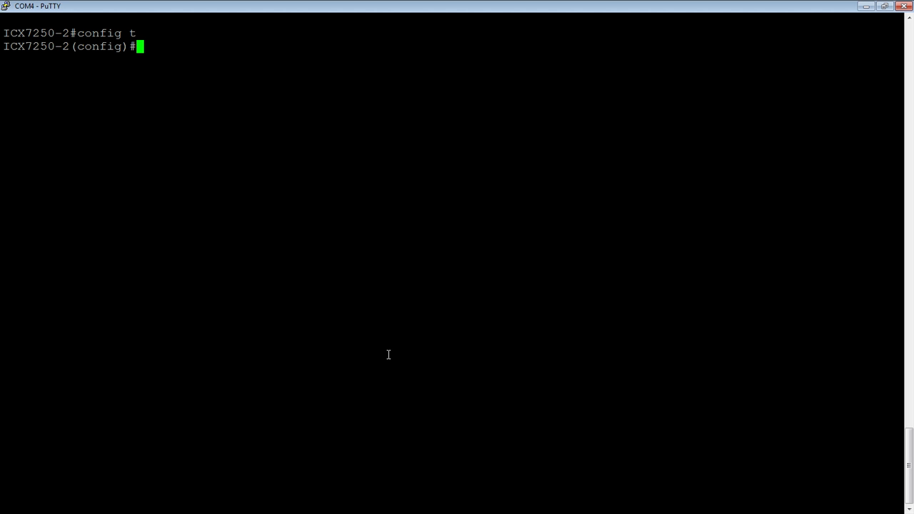
type("int e ")
type("1/1/11")
key("Return")
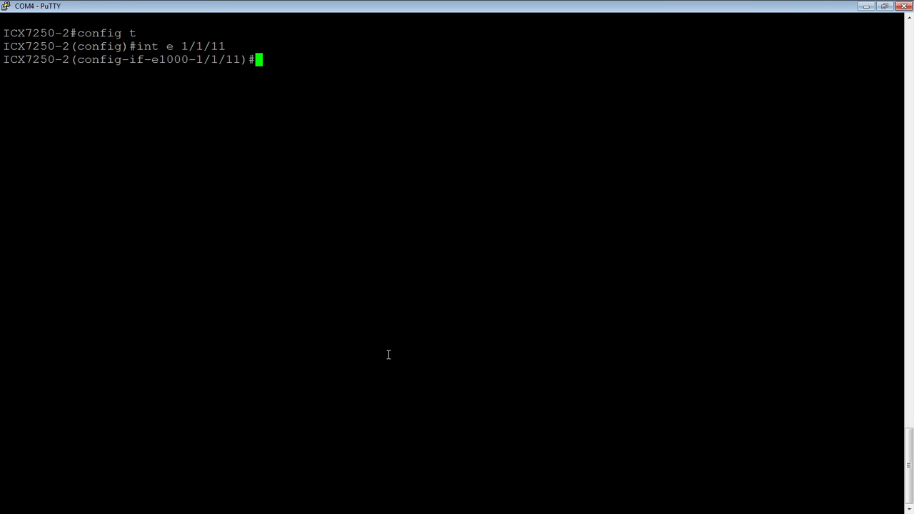
type("lin")
type("k-error-disable ?")
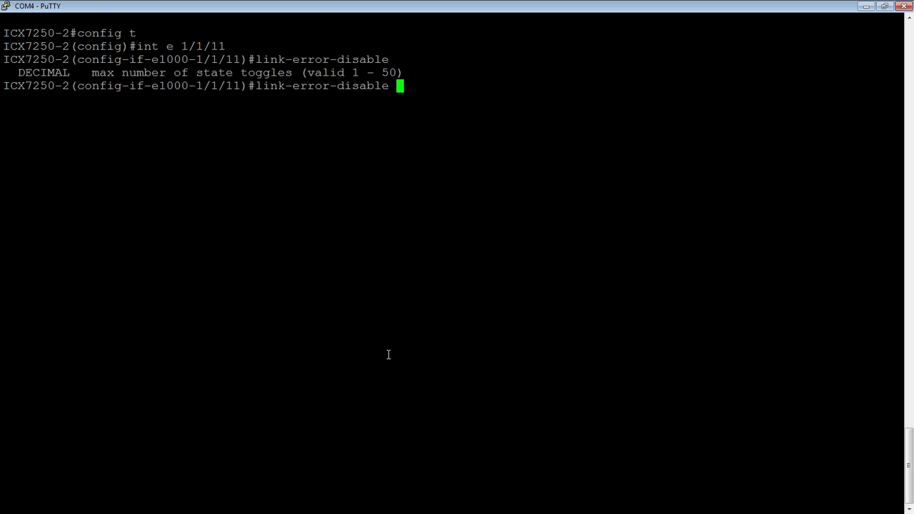
type("3 ")
type("?")
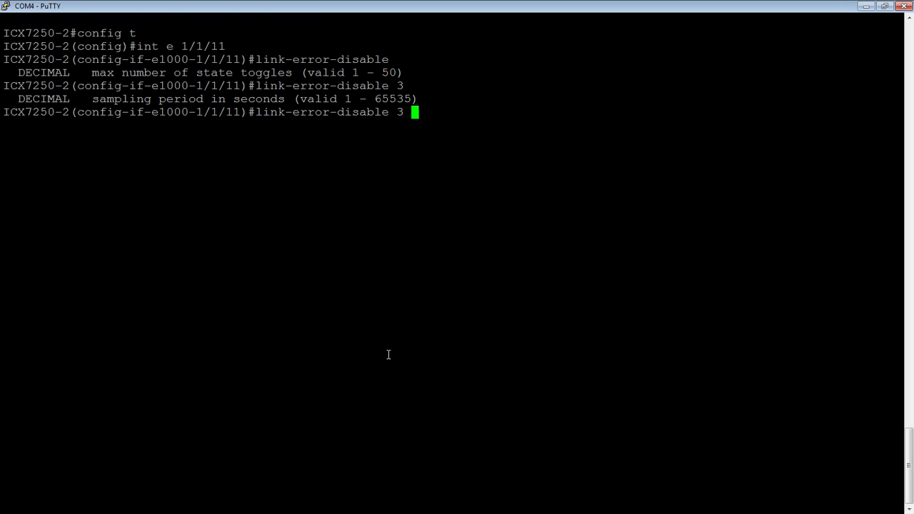
type("60 ")
type("?")
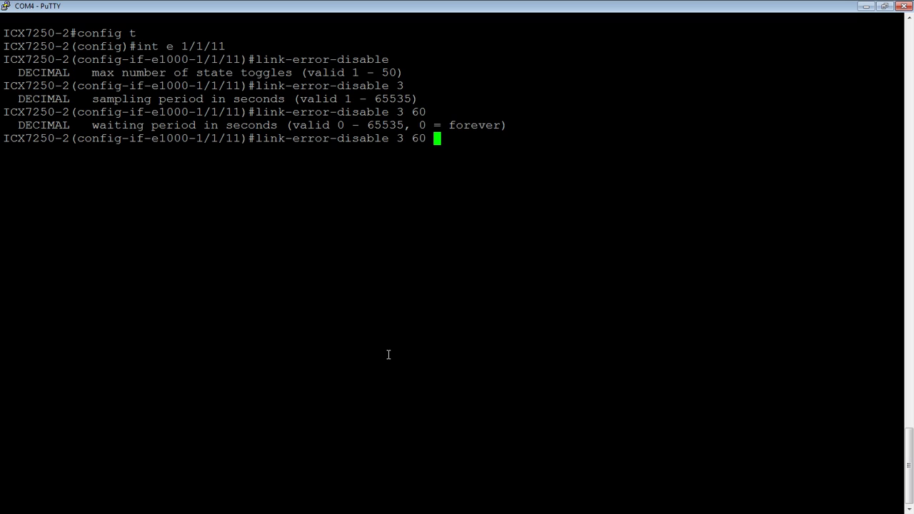
type("300")
key("Return")
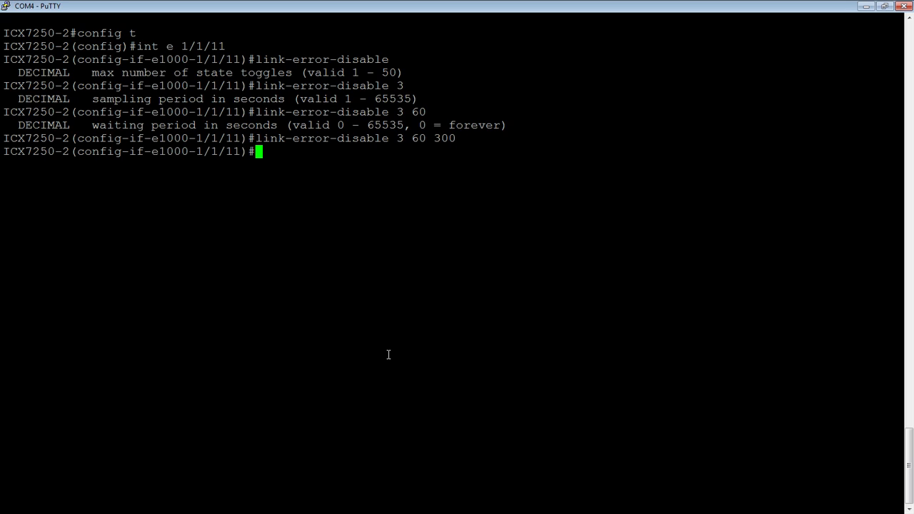
type("exit")
Step: Enable console logging and show the link-error-disable table listing 1/1/11 as 3/60/300 Idle
key("Return")
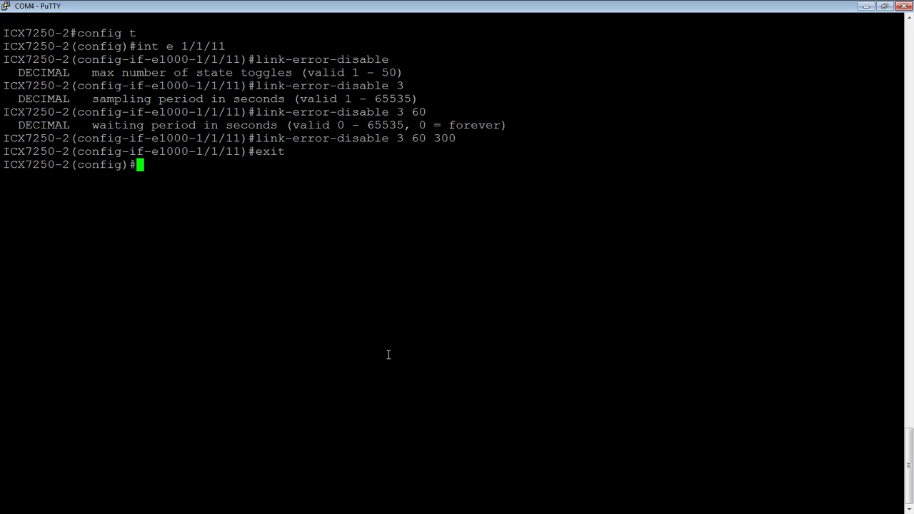
type("logg")
type(" console")
key("Return")
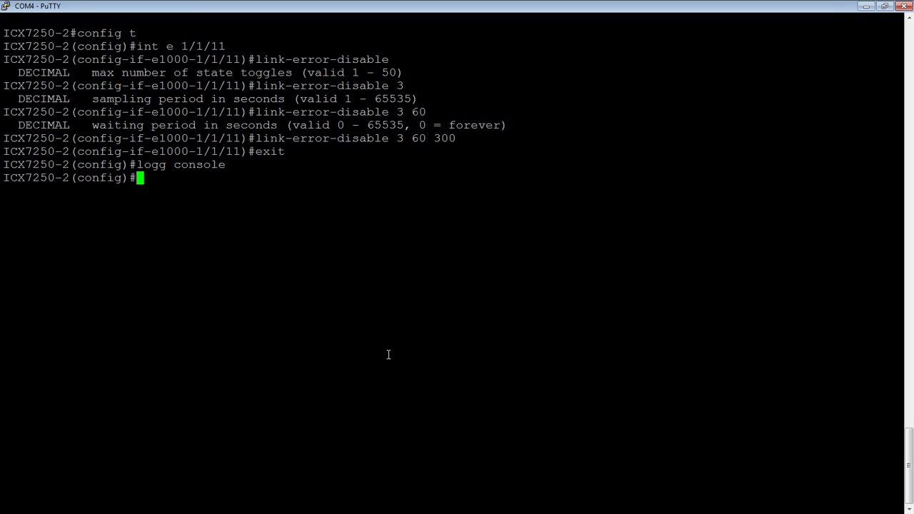
type("show ")
type("link")
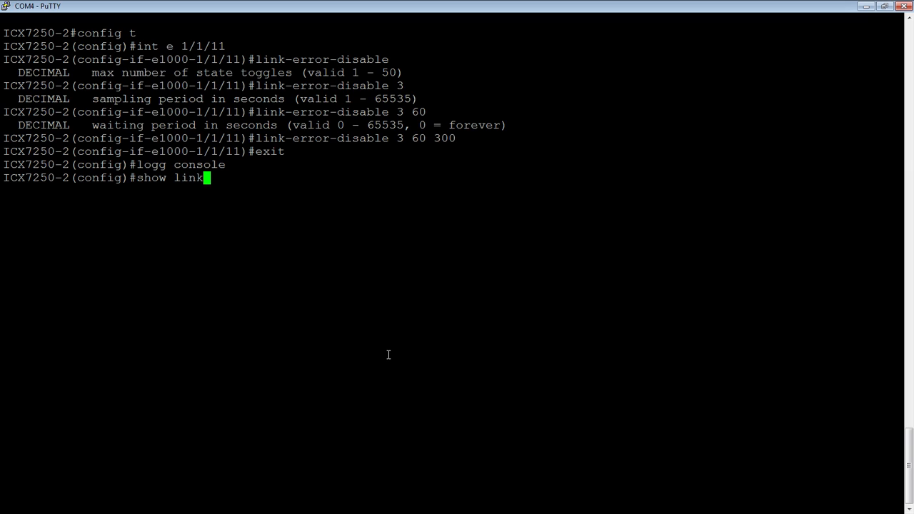
type("-error-disable")
key("Return")
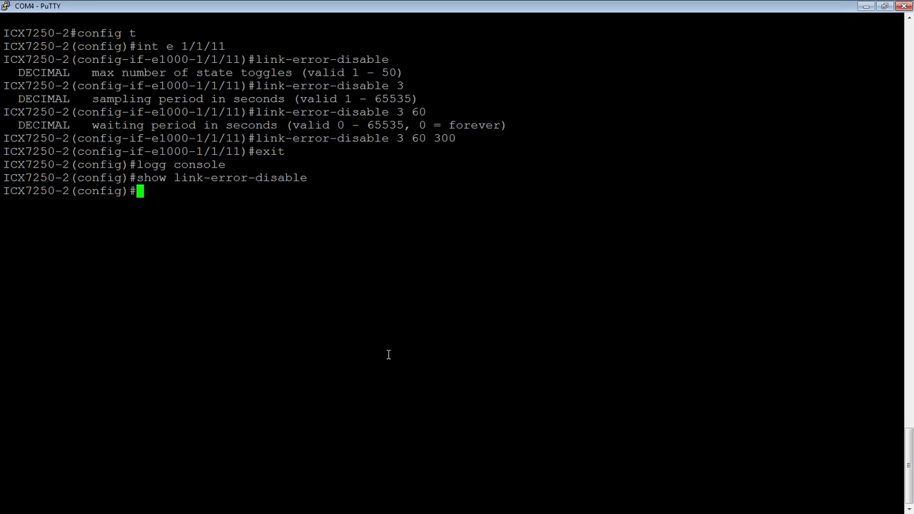
key("Up")
type("all")
key("Return")
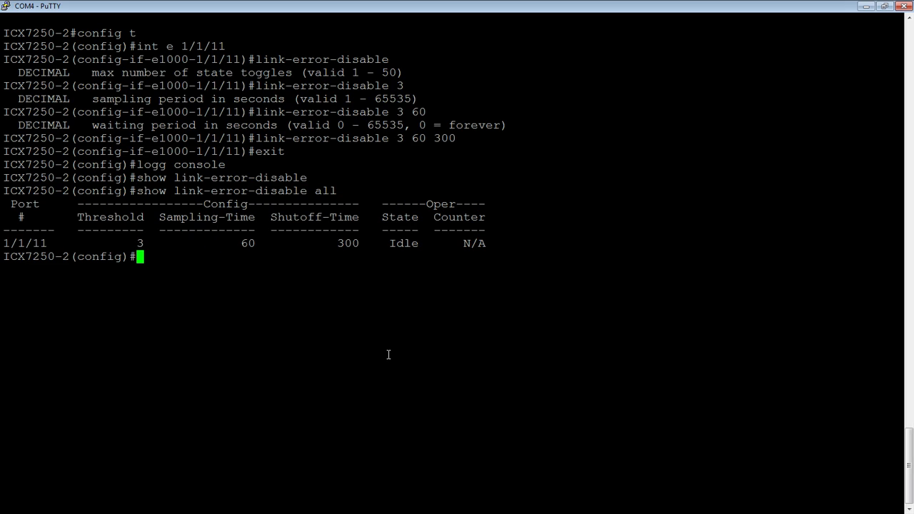
key("Return")
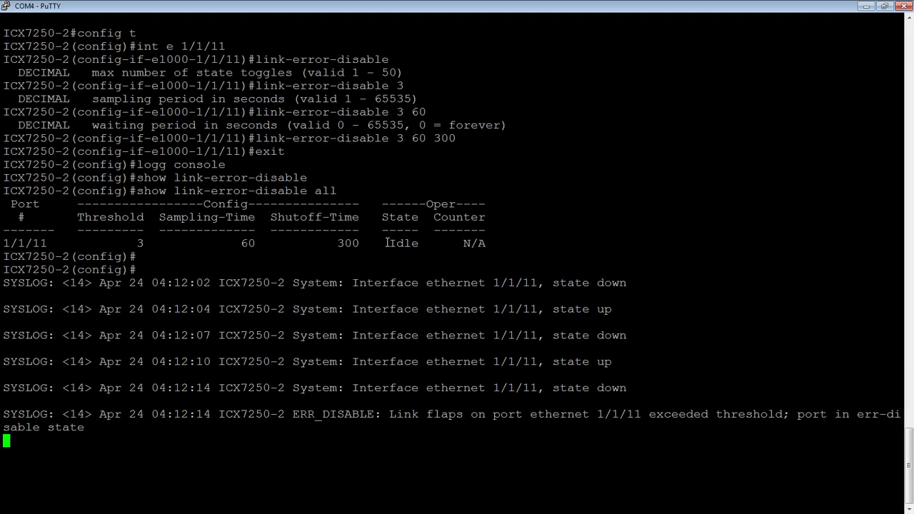
Step: Re-run both link-error-disable queries, showing port 1/1/11 Down with counter 279
key("Return")
key("Up")
key("Up")
key("Return")
key("Up")
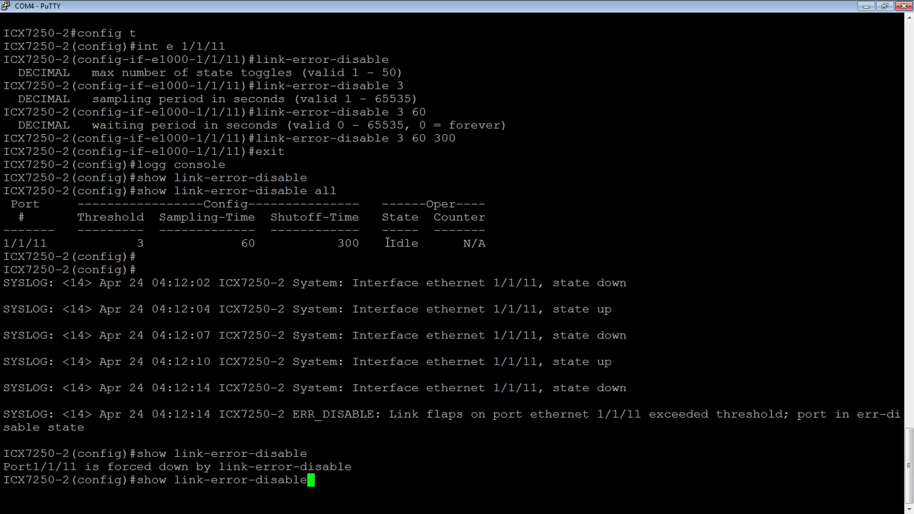
key("Up")
key("Return")
key("Return")
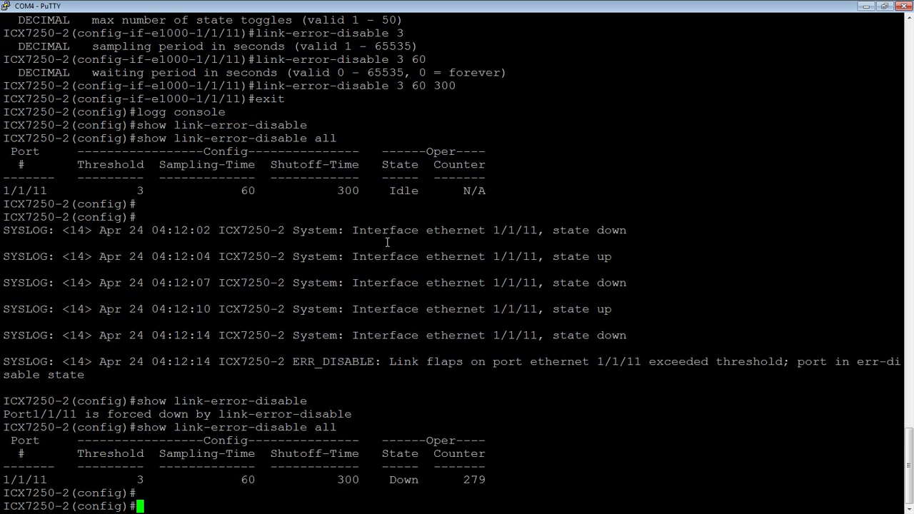
key("Return")
key("Return")
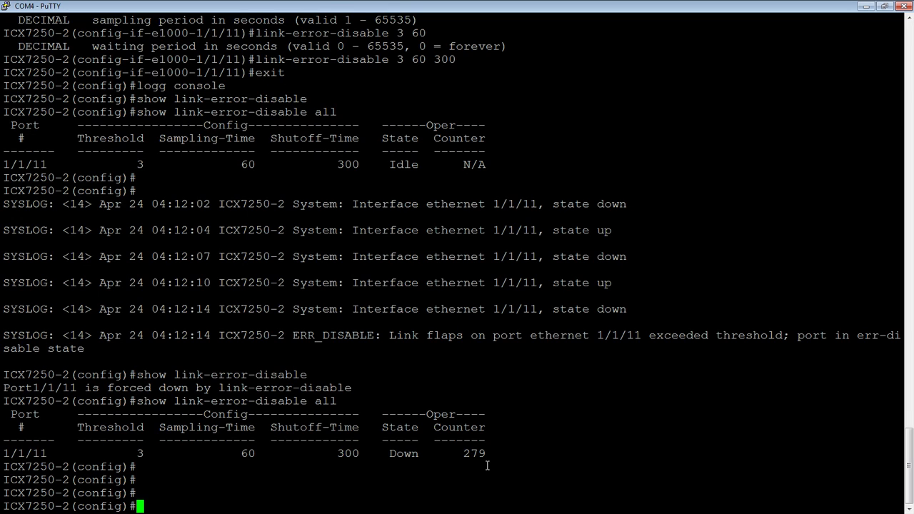
type("show int e 1/11")
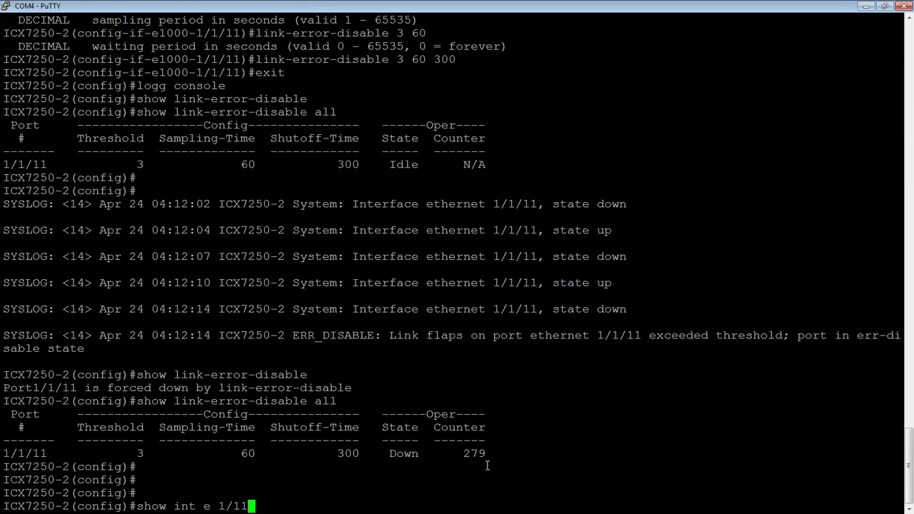
key("BackSpace")
type("/11")
Step: Show interface 1/1/11 as ERR-DISABLED, then the error-disable table with counter 241
key("Return")
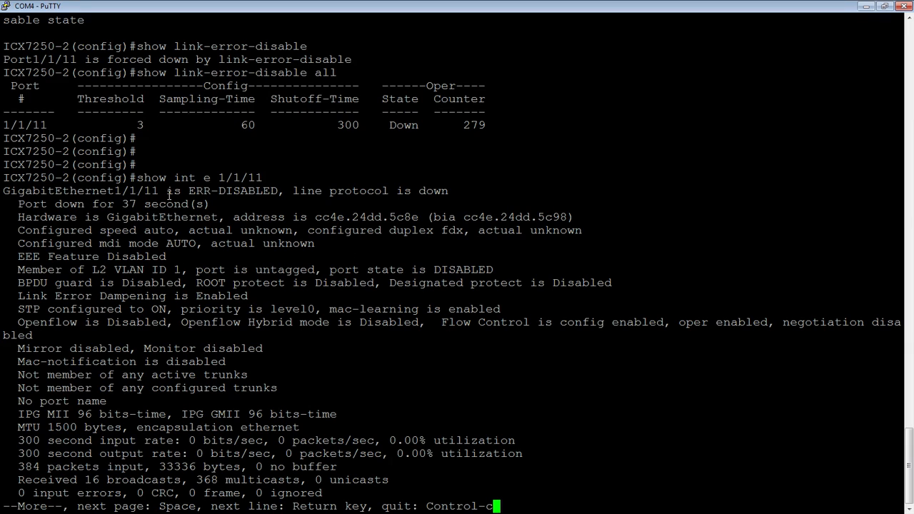
key("ctrl+c")
key("Up")
key("Up")
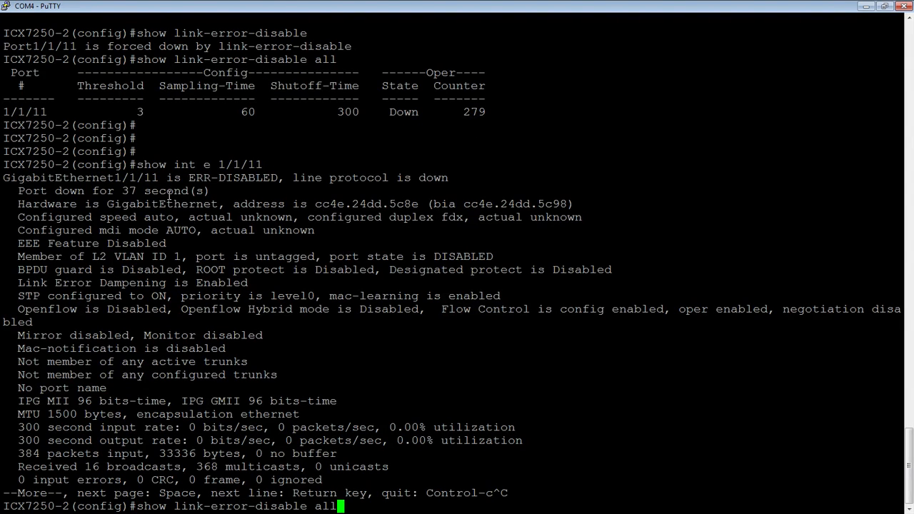
key("Return")
key("Return")
key("Return")
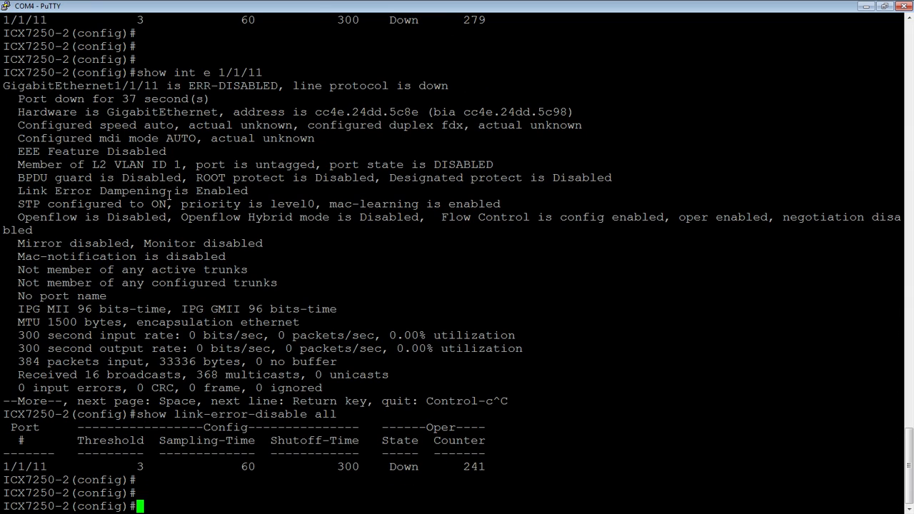
type("int e 1/1/11")
Step: Disable and re-enable port 1/1/11 so err-disable recovery ends and the port comes up
key("Return")
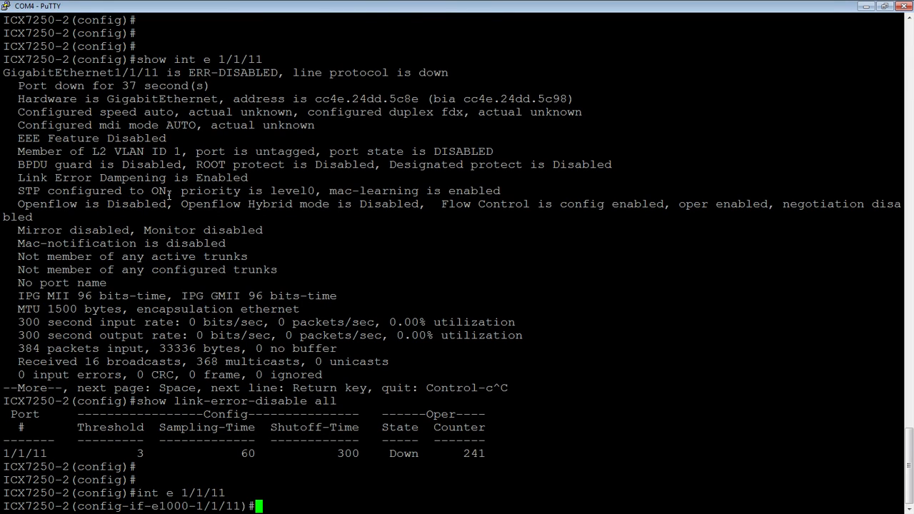
type("dis")
key("Return")
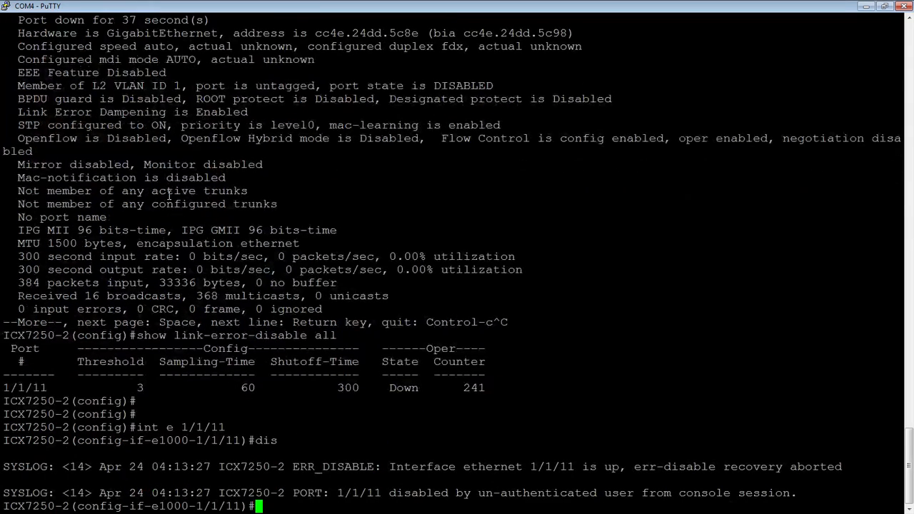
type("enable")
key("Return")
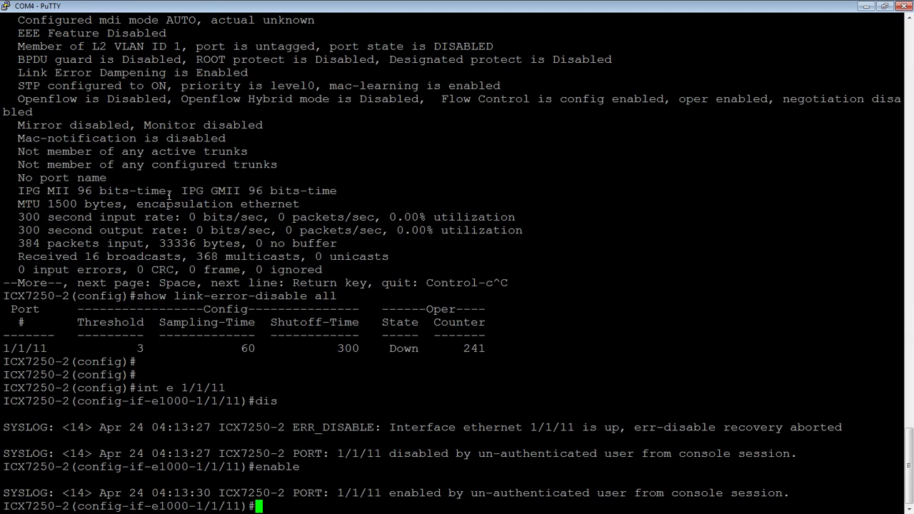